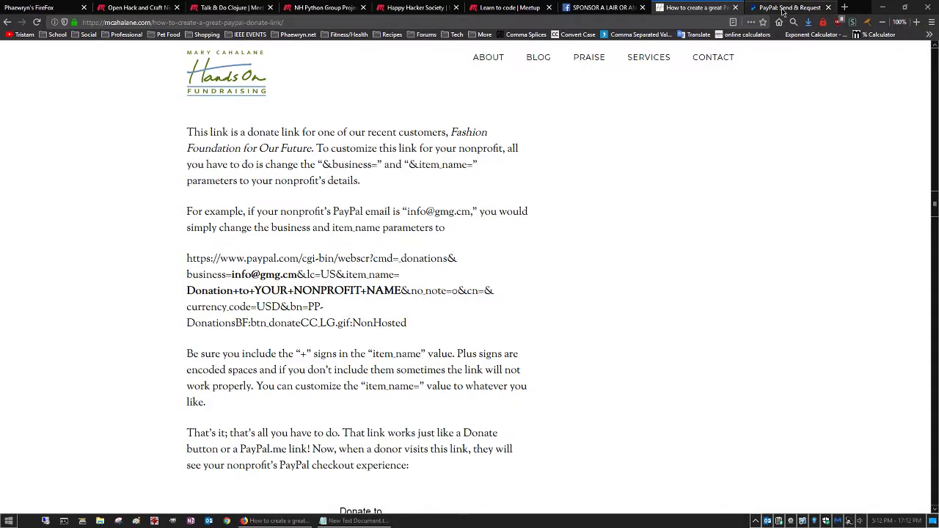
# Copy the example PayPal donate URL from the fundraising article, then return to PayPal's Send page
pyautogui.click(784, 9)
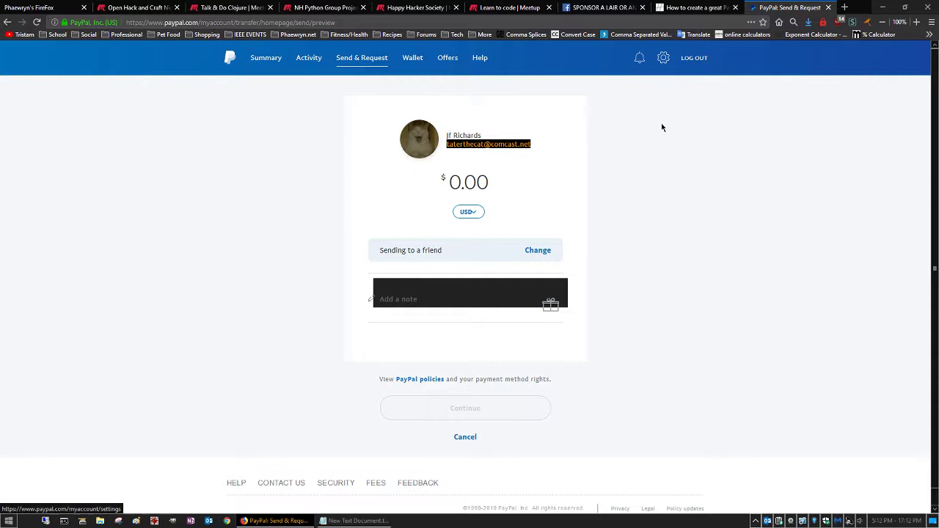
pyautogui.click(679, 8)
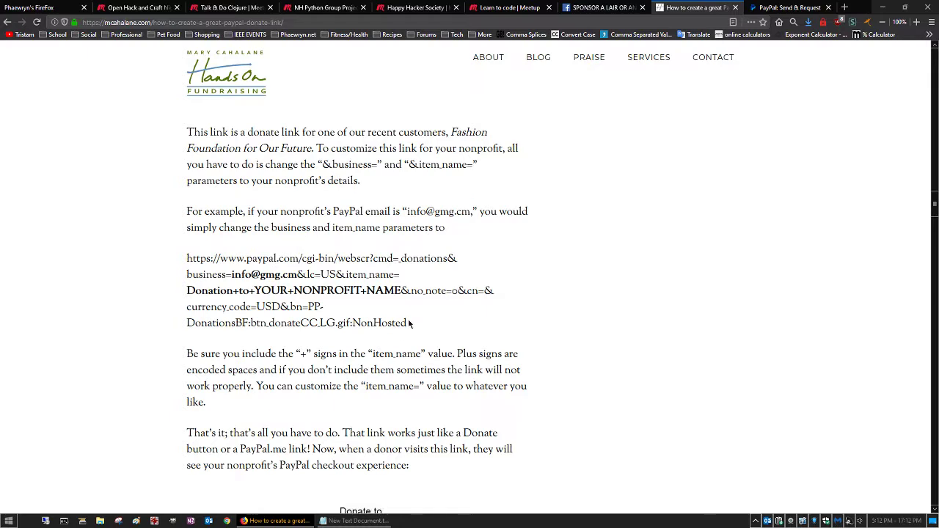
pyautogui.moveTo(406, 323); pyautogui.dragTo(187, 256)
pyautogui.rightClick(199, 259)
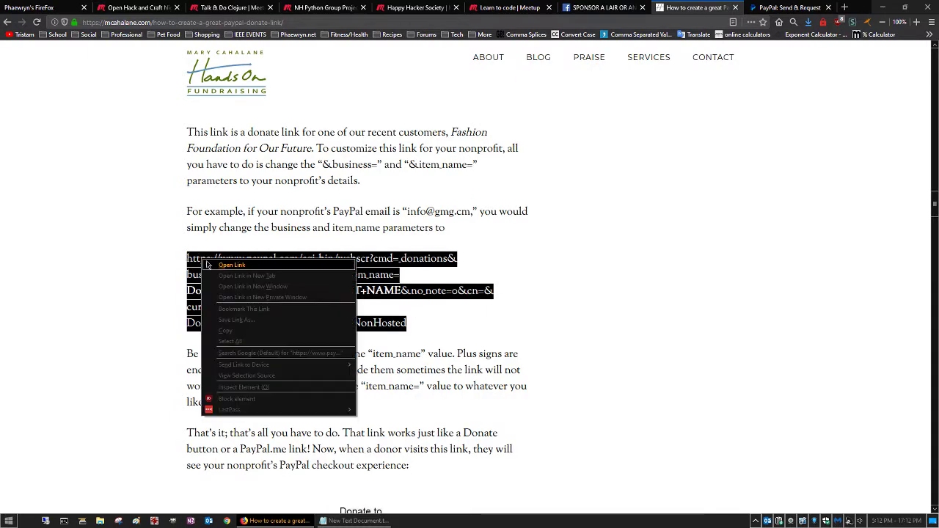
pyautogui.click(233, 324)
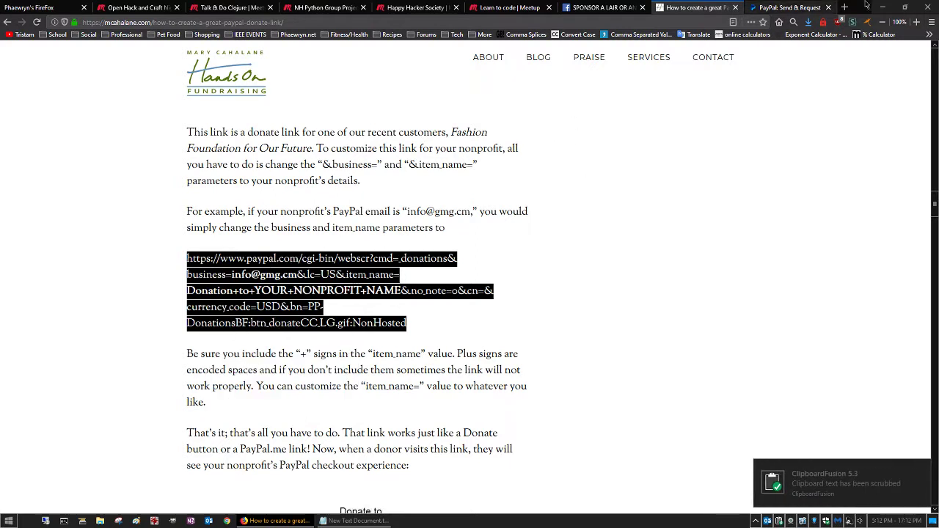
pyautogui.click(783, 9)
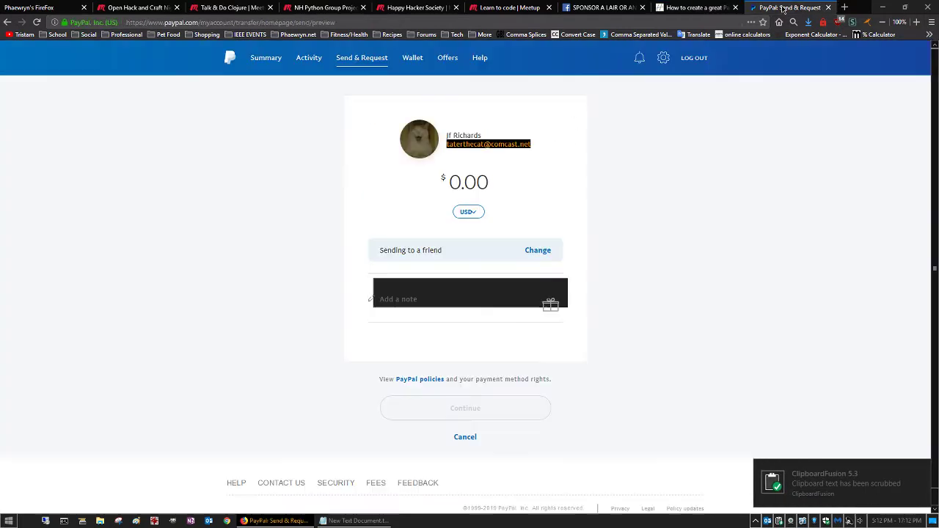
# Paste the example donate URL into the blank Notepad document and move the window to screen centre
pyautogui.click(352, 521)
pyautogui.rightClick(219, 386)
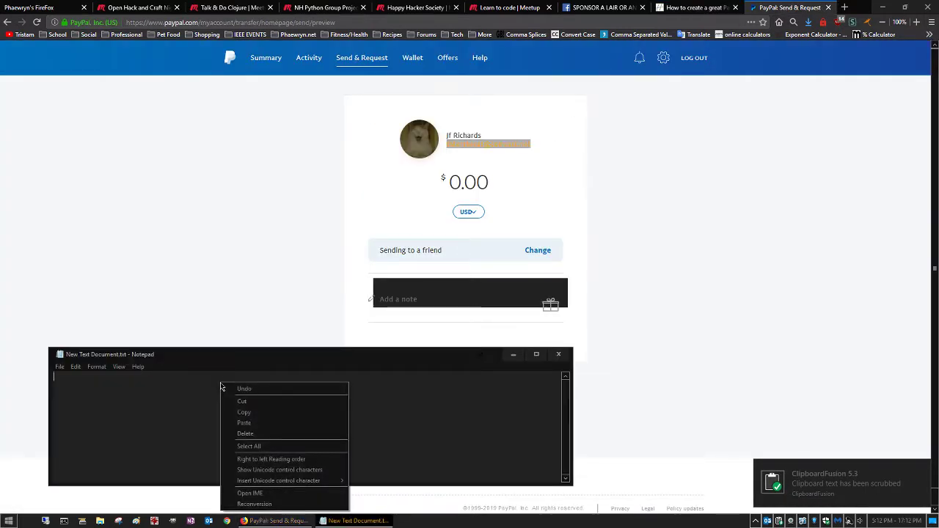
pyautogui.click(243, 419)
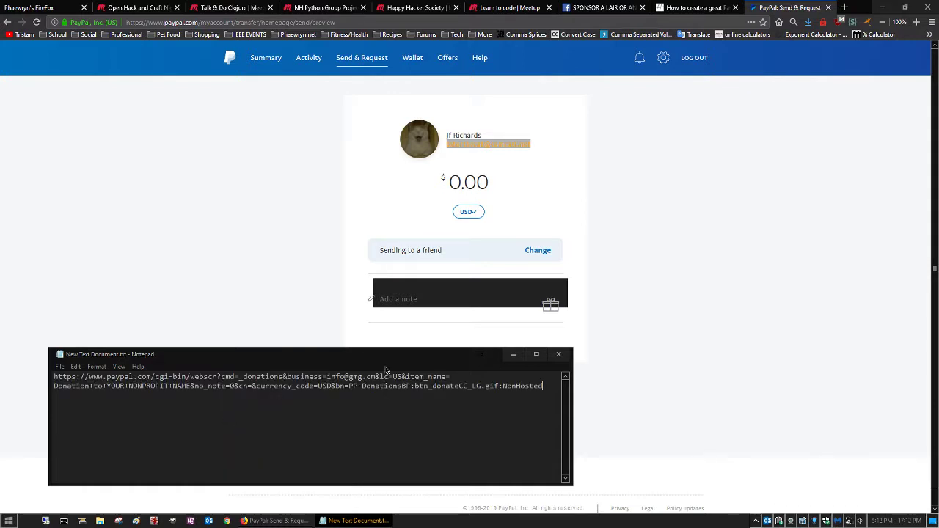
pyautogui.moveTo(318, 358); pyautogui.dragTo(464, 182)
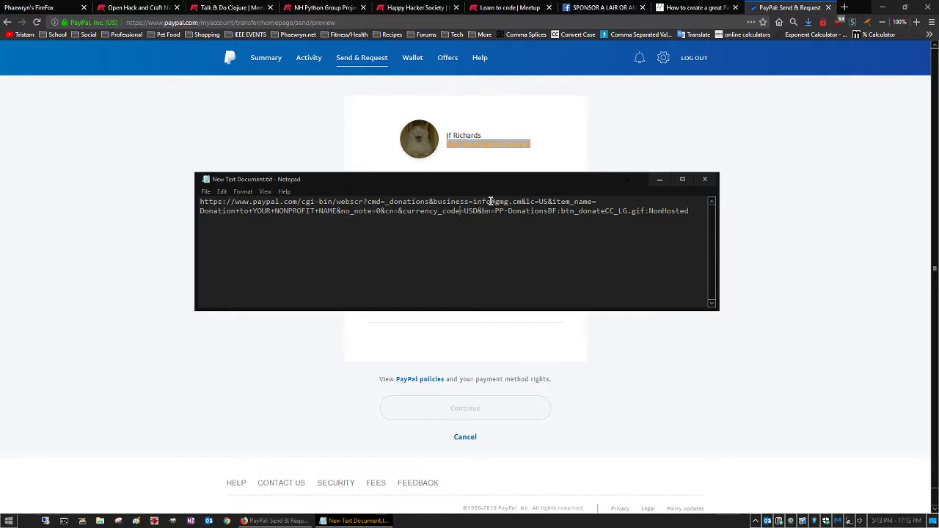
# Replace the URL's placeholder business e-mail with the e-mail copied from the PayPal page
pyautogui.moveTo(473, 201); pyautogui.dragTo(523, 201)
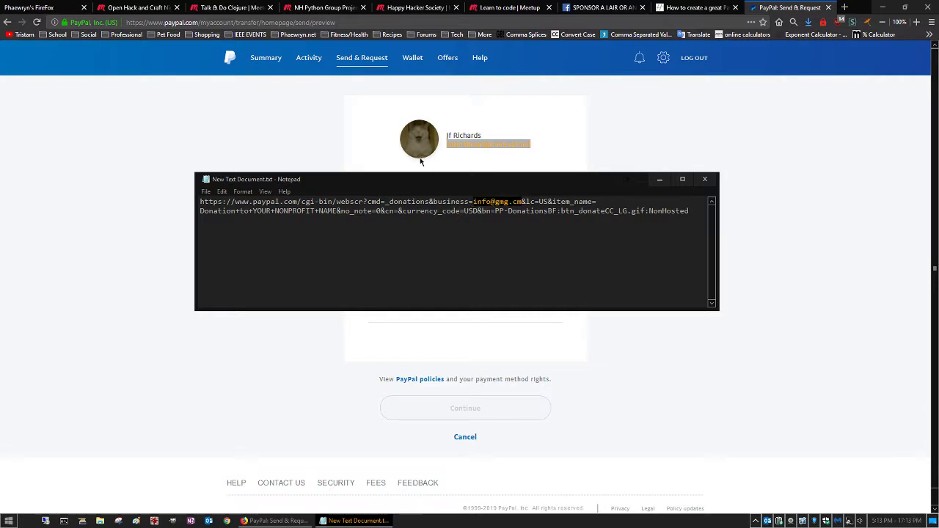
pyautogui.rightClick(510, 143)
pyautogui.click(535, 151)
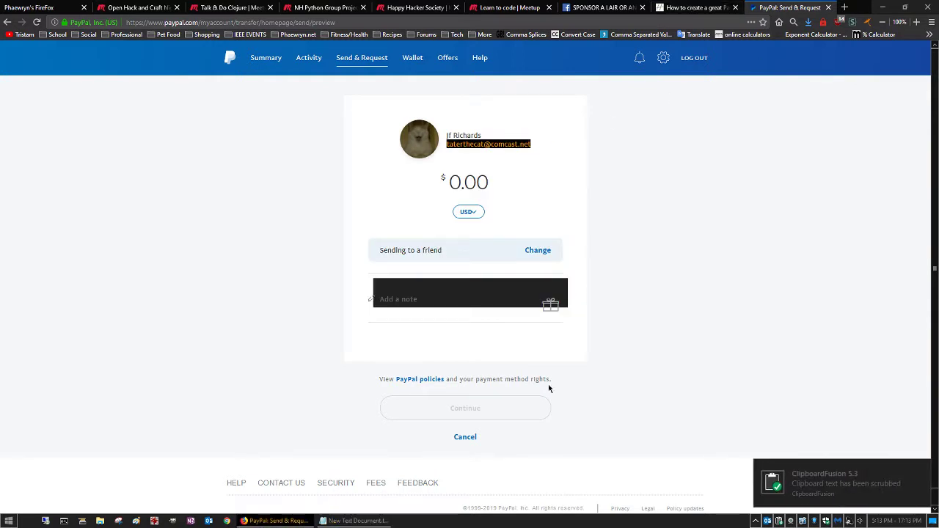
pyautogui.click(360, 521)
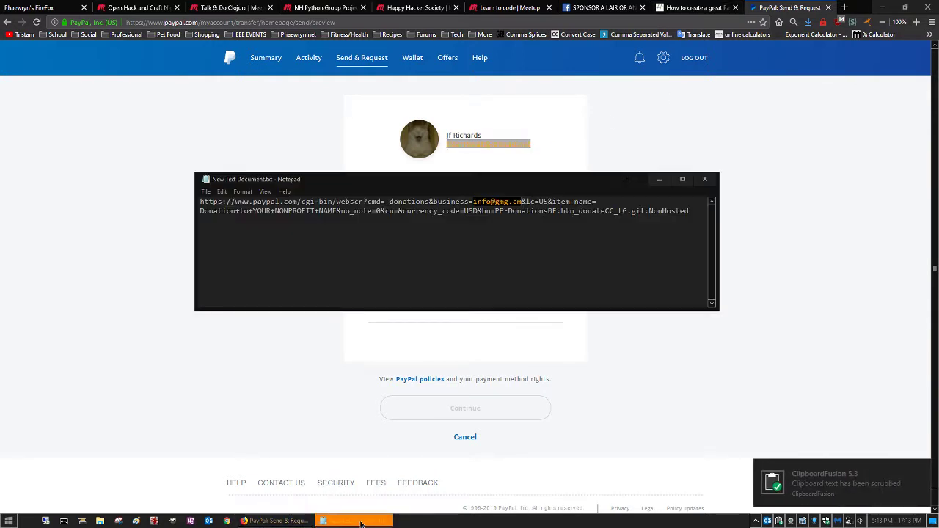
pyautogui.rightClick(502, 200)
pyautogui.click(523, 241)
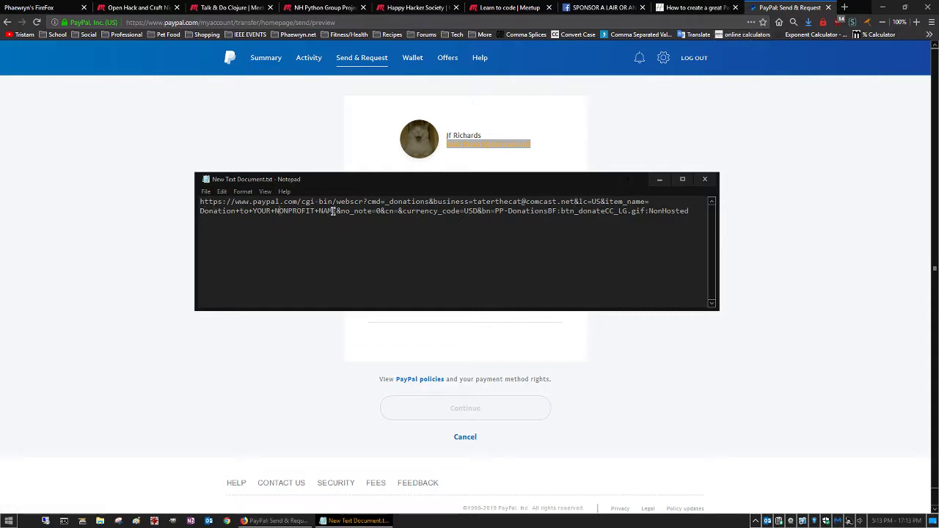
# Overwrite Donation+to+YOUR+NONPROFIT+NAME in item_name with Donation+Sponsorship+for+
pyautogui.moveTo(336, 210); pyautogui.dragTo(201, 211)
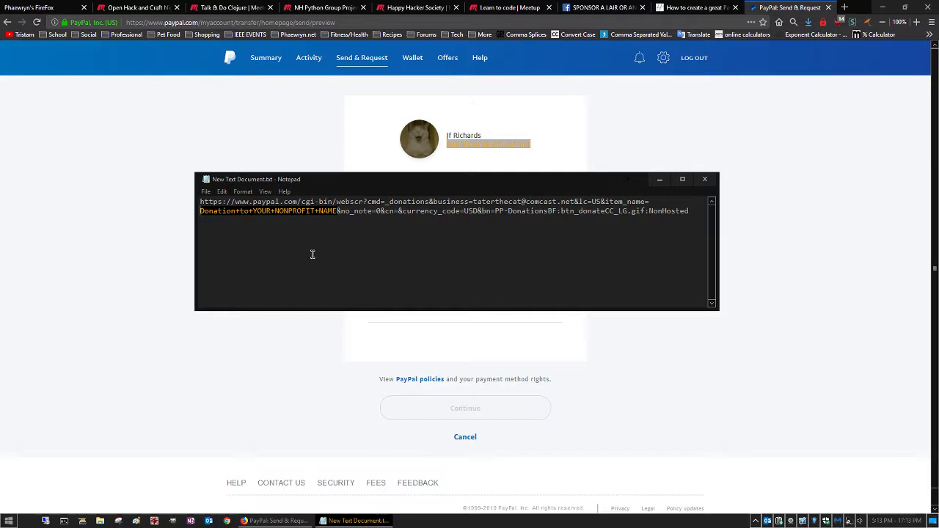
pyautogui.write('Donatio')
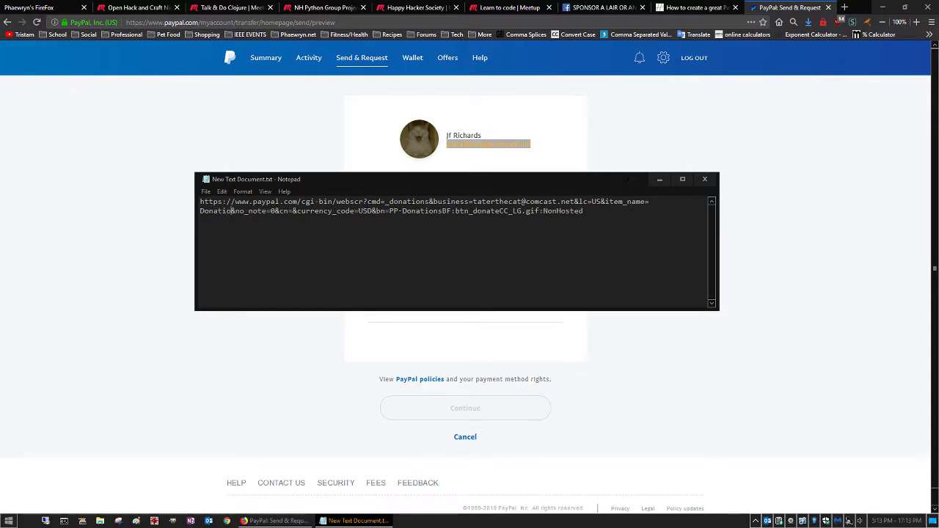
pyautogui.write('n')
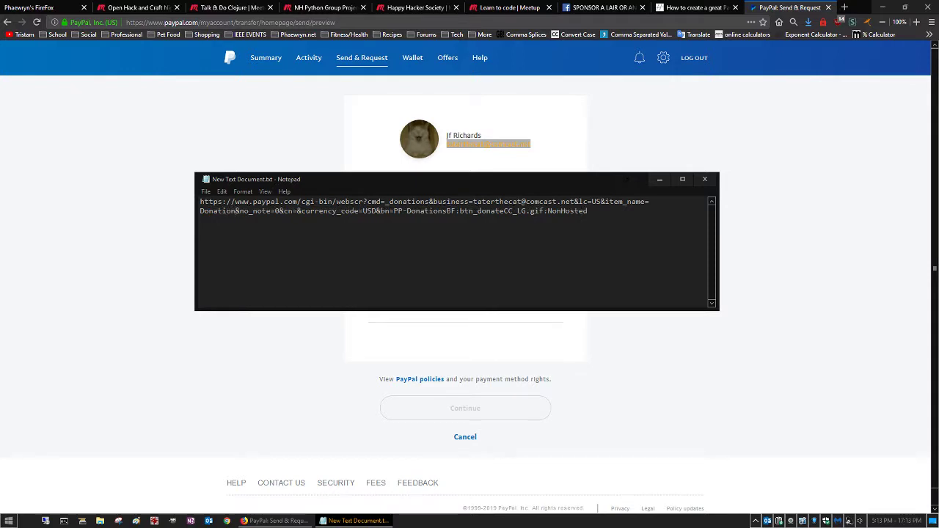
pyautogui.write('+')
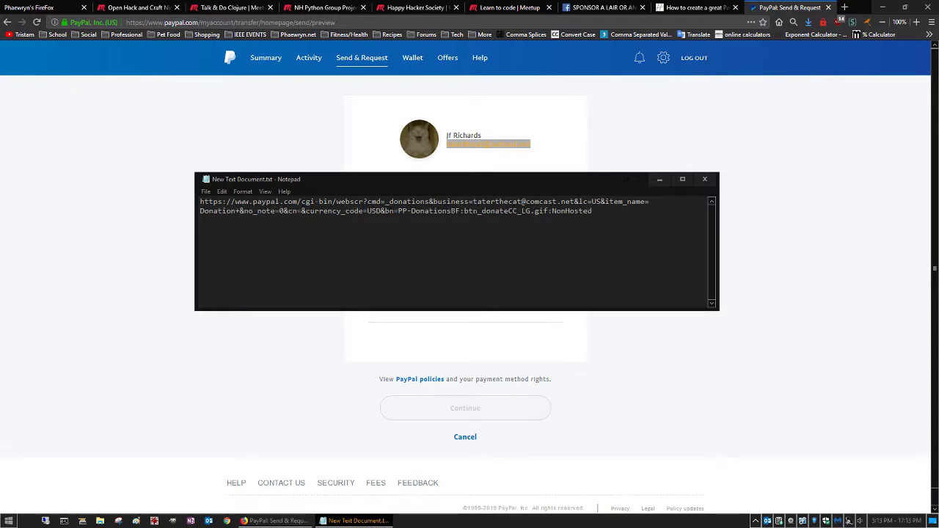
pyautogui.write('S')
pyautogui.write('ponsor')
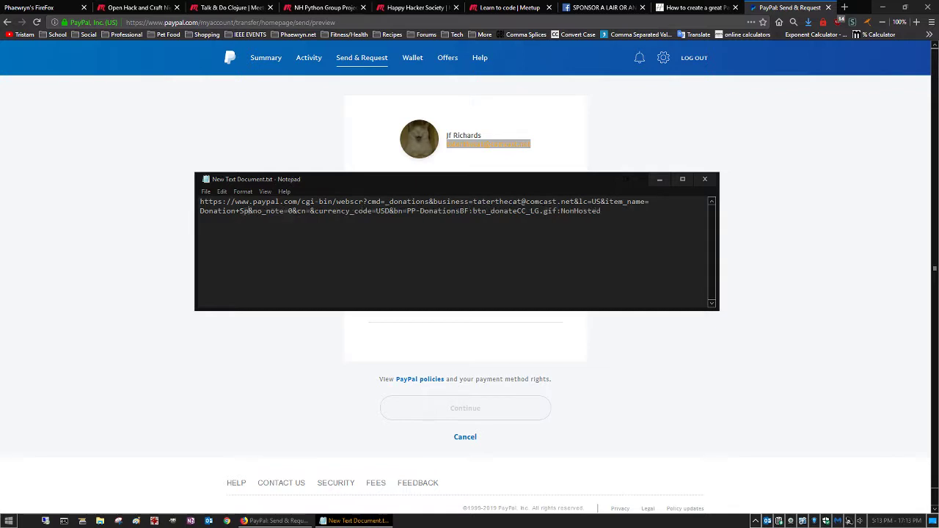
pyautogui.write('ship')
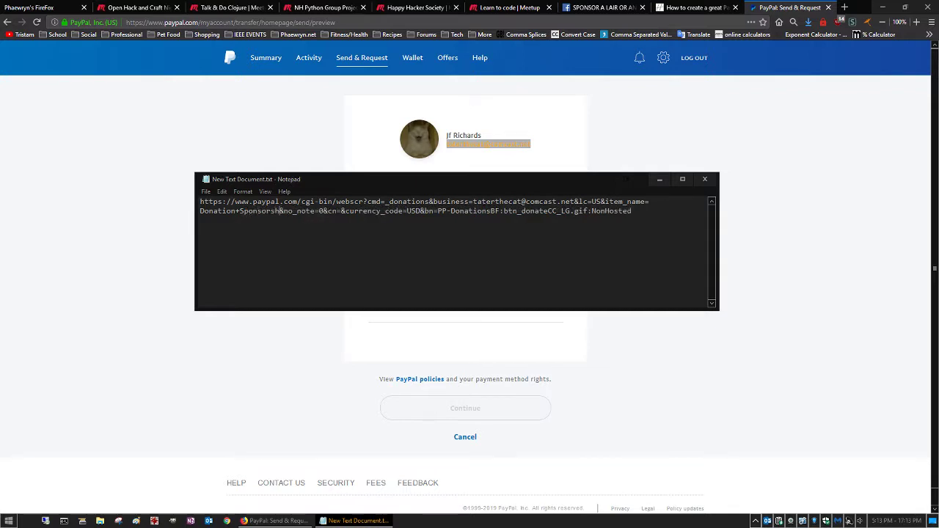
pyautogui.write('+for')
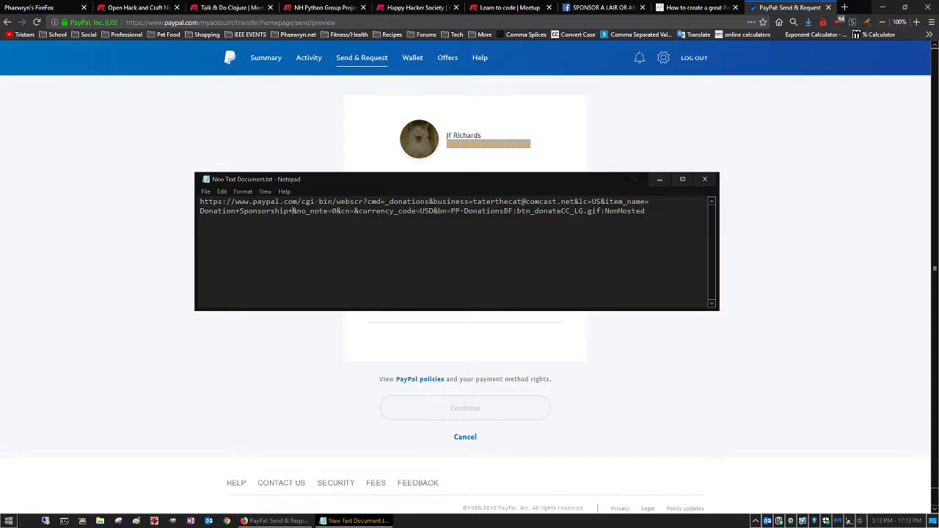
pyautogui.write('+')
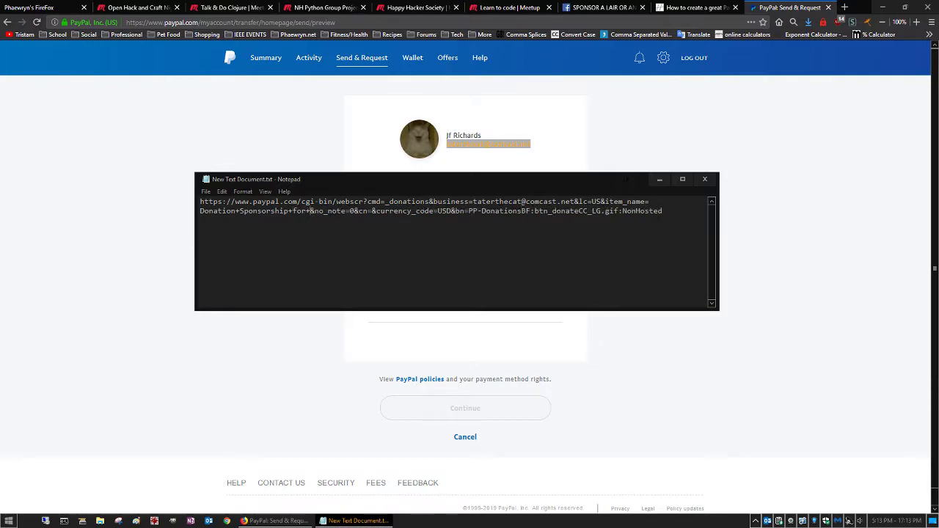
# Copy the cat name Toona from the group discussion and paste it into the item name, followed by '+'
pyautogui.click(600, 7)
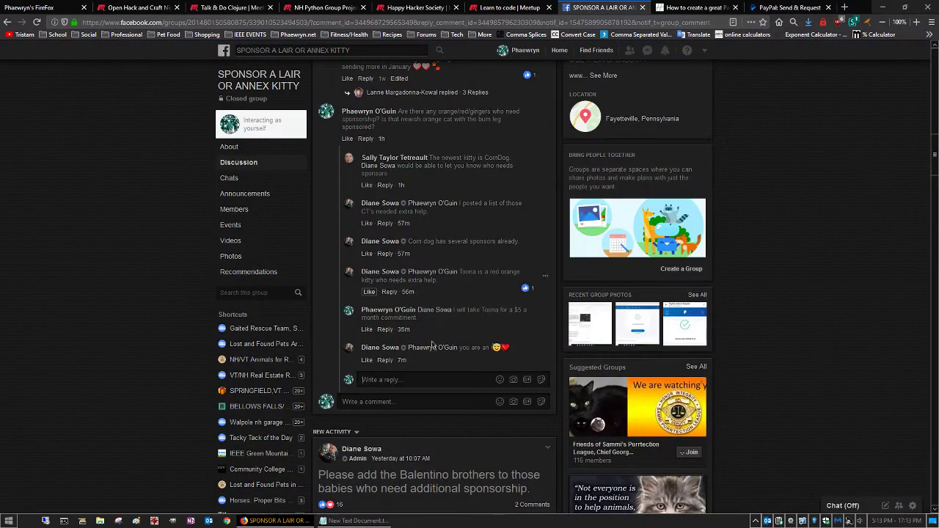
pyautogui.moveTo(500, 309); pyautogui.dragTo(481, 310)
pyautogui.rightClick(482, 310)
pyautogui.click(506, 316)
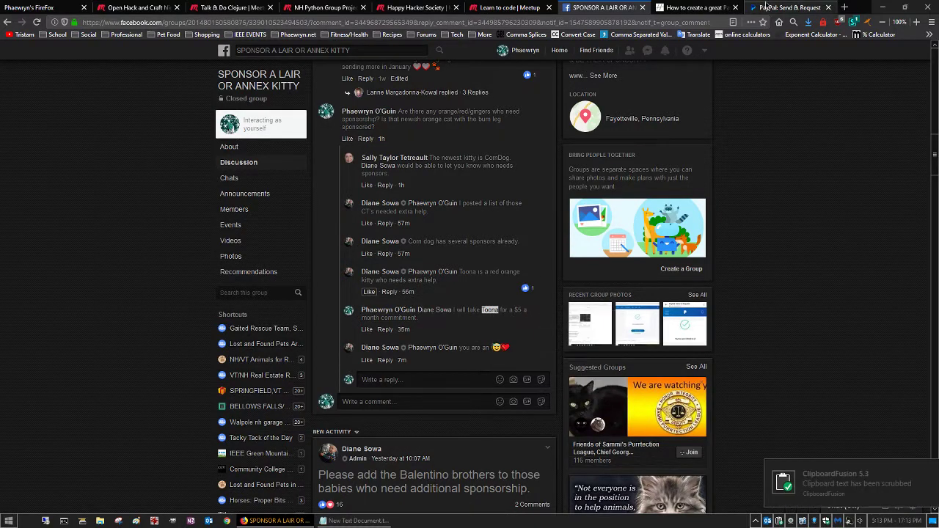
pyautogui.click(355, 521)
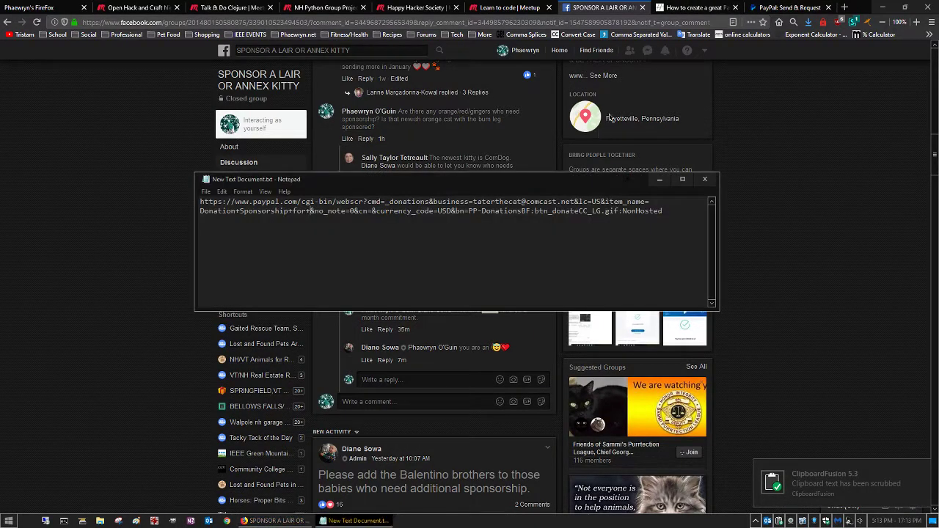
pyautogui.click(311, 210)
pyautogui.hotkey('ctrl', 'v')
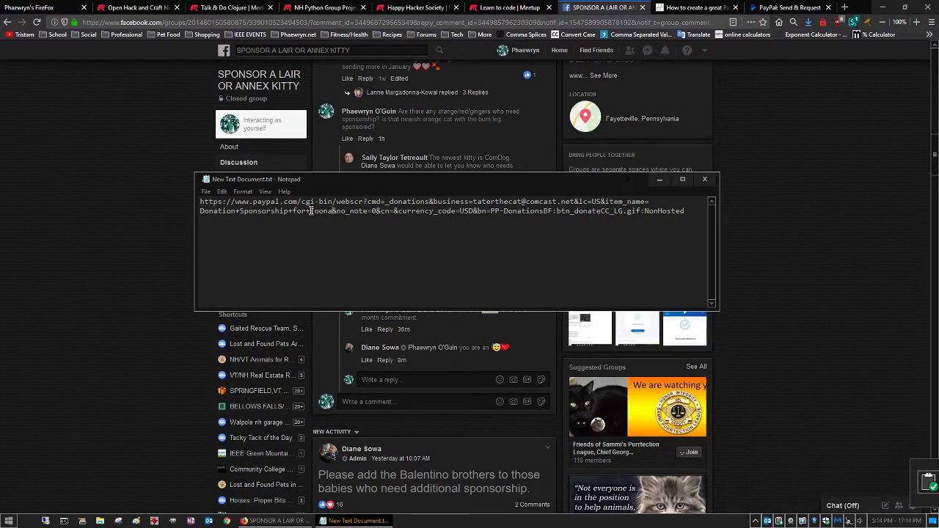
pyautogui.write('+')
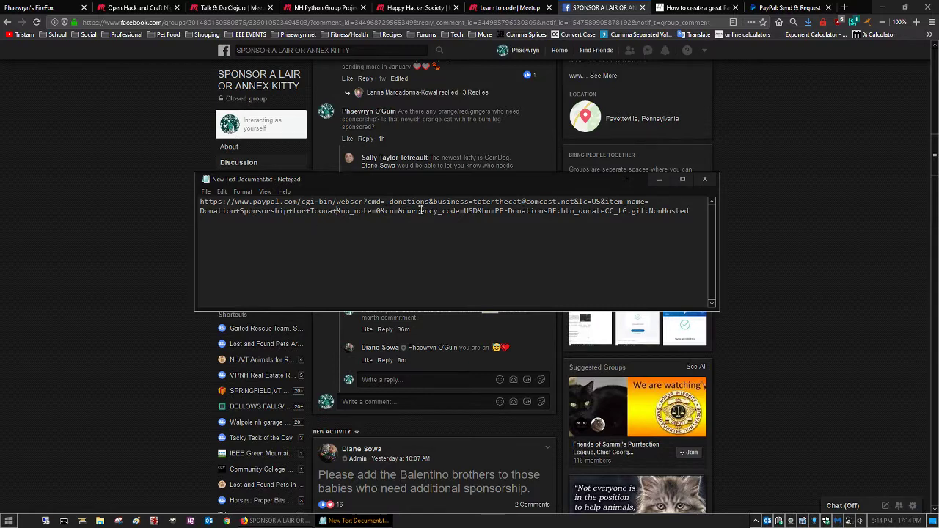
# Add 'at+Da+Adventures+of+Franklin+and+Butters' after Toona, fixing the mistyped '_Franklin'
pyautogui.click(335, 209)
pyautogui.write('at')
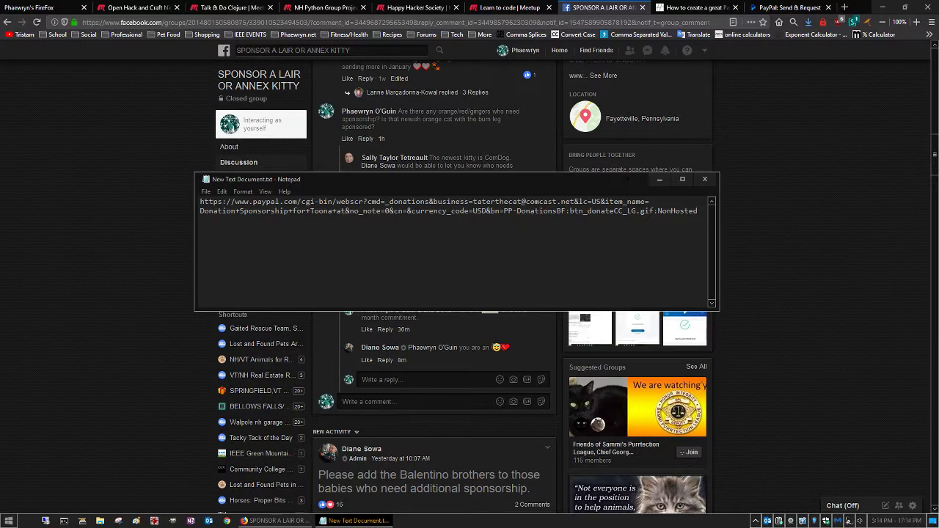
pyautogui.write('+Da')
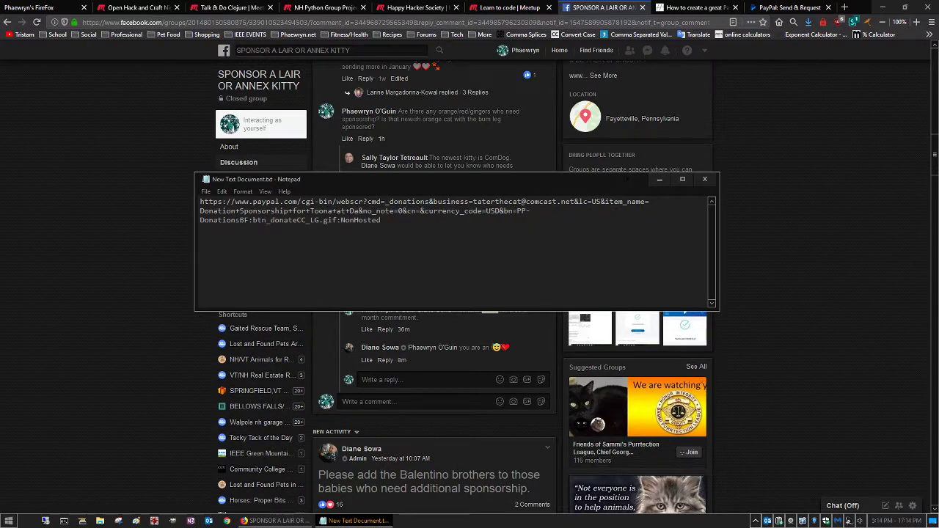
pyautogui.write('+Adven')
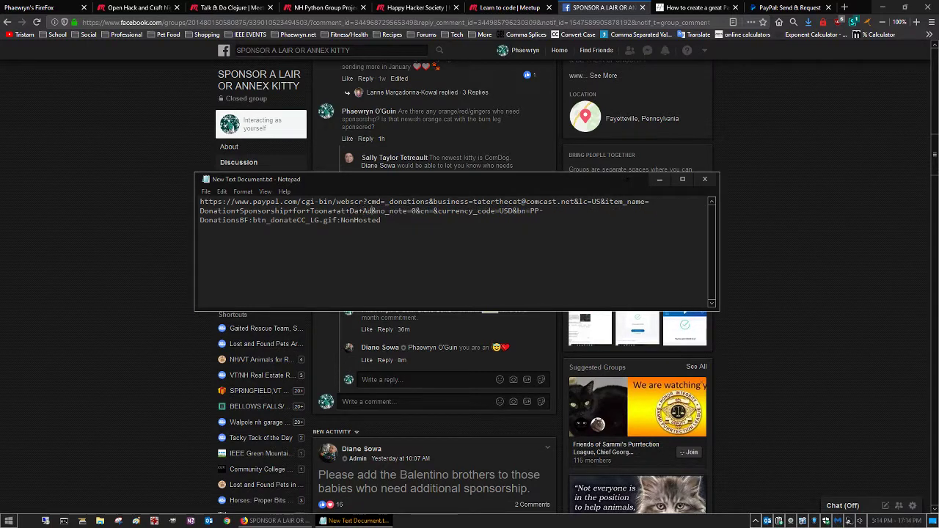
pyautogui.write('tu')
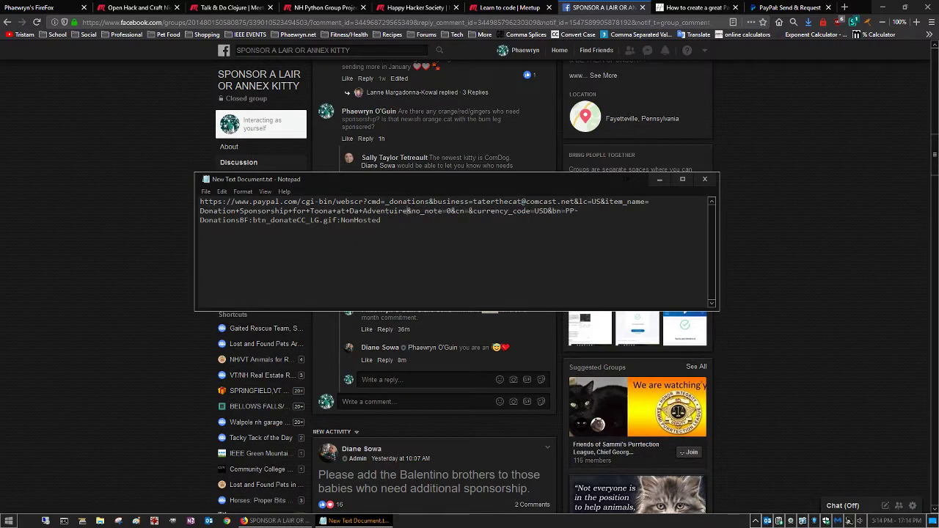
pyautogui.write('res')
pyautogui.write('+of_Fr')
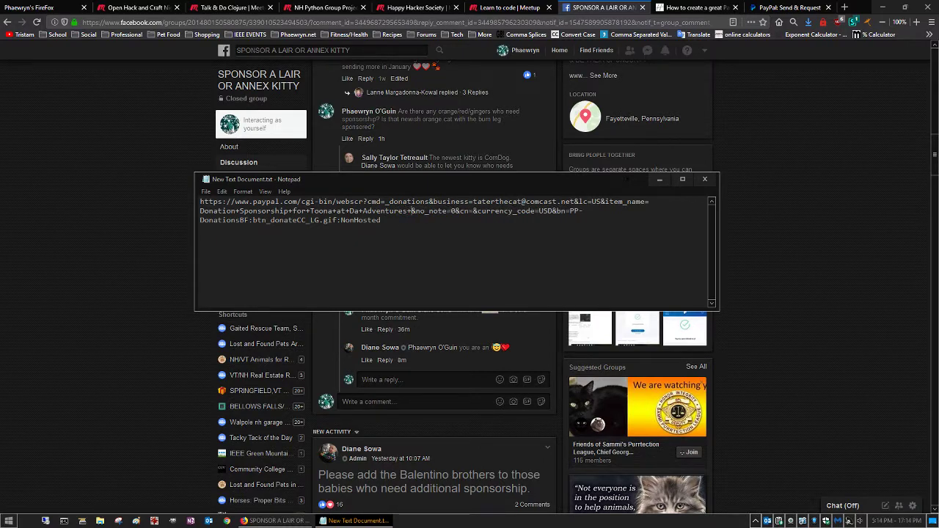
pyautogui.write('anklin')
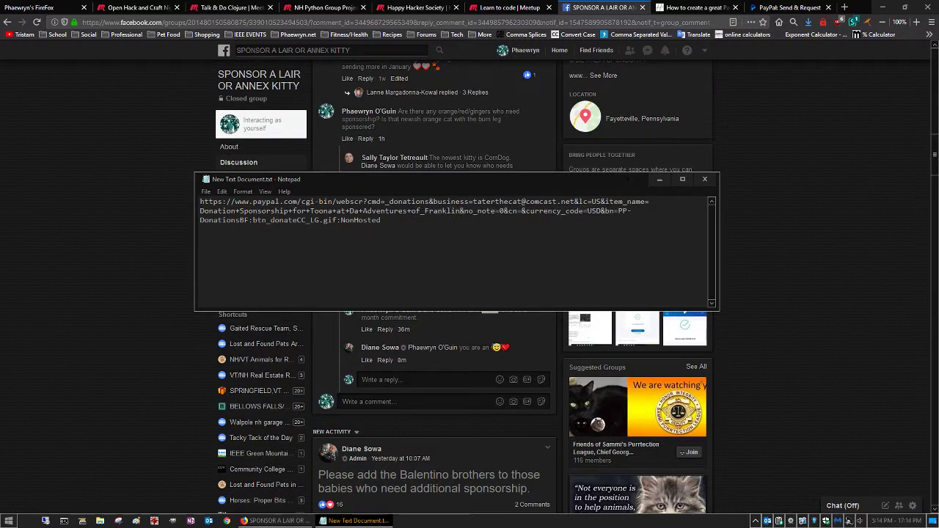
pyautogui.press('BackSpace')
pyautogui.press('BackSpace')
pyautogui.press('BackSpace')
pyautogui.press('BackSpace')
pyautogui.press('BackSpace')
pyautogui.press('BackSpace')
pyautogui.press('BackSpace')
pyautogui.press('BackSpace')
pyautogui.press('BackSpace')
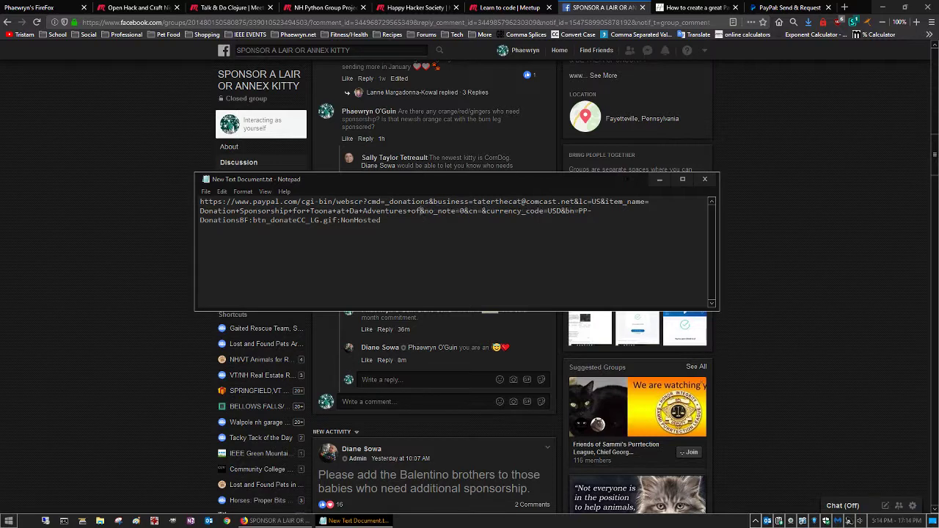
pyautogui.write('+')
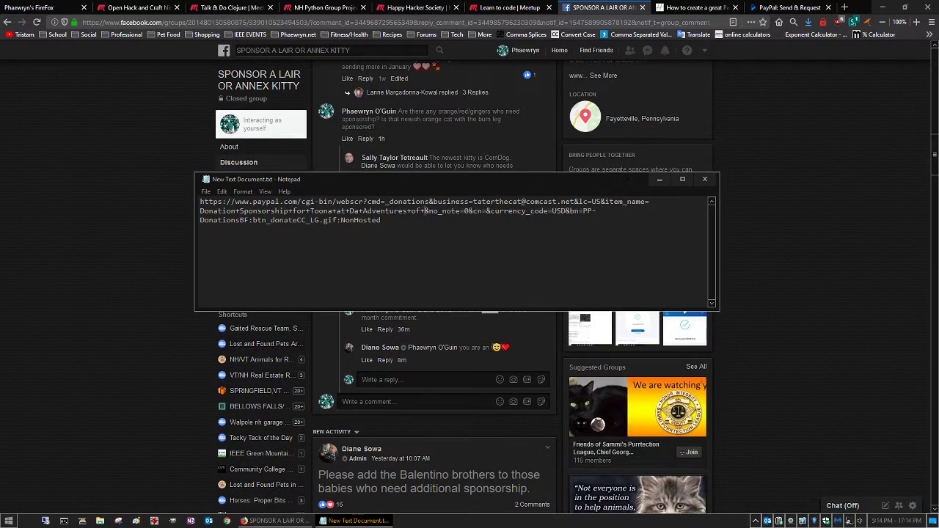
pyautogui.write('Franklin')
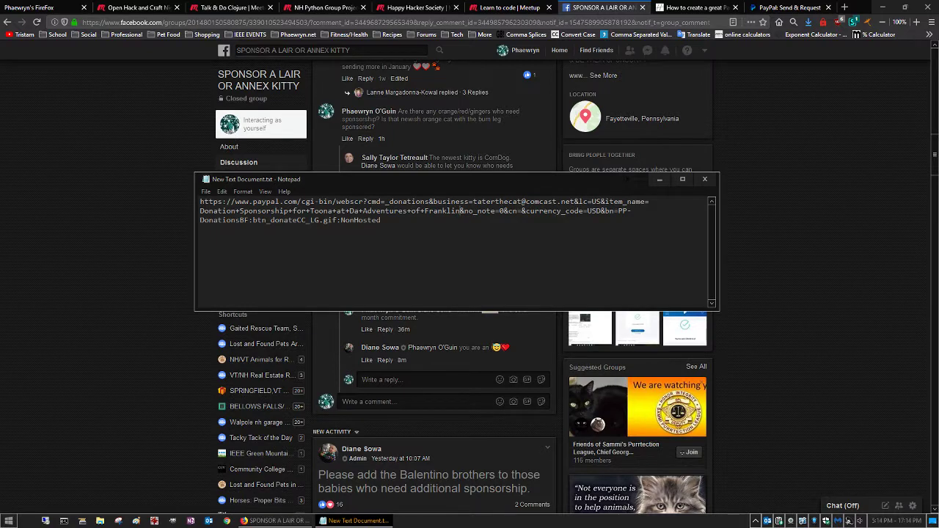
pyautogui.write('+and')
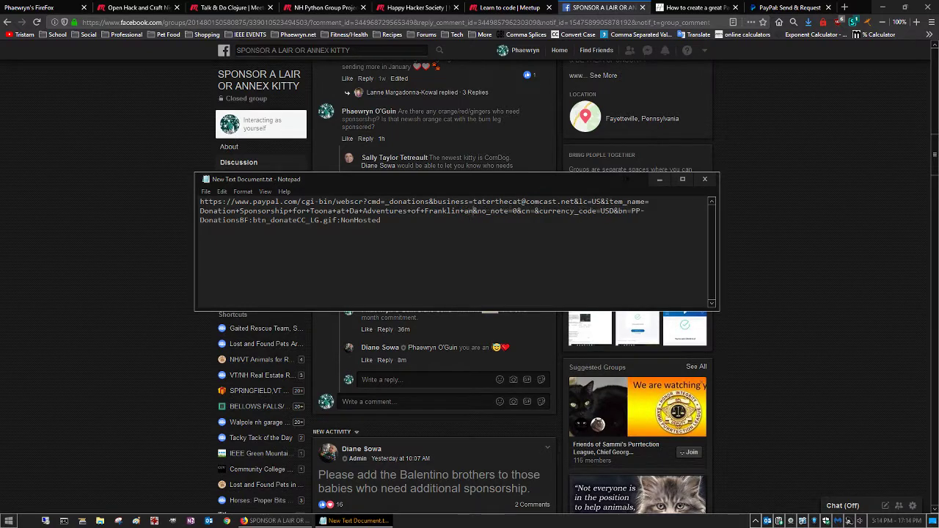
pyautogui.write('+')
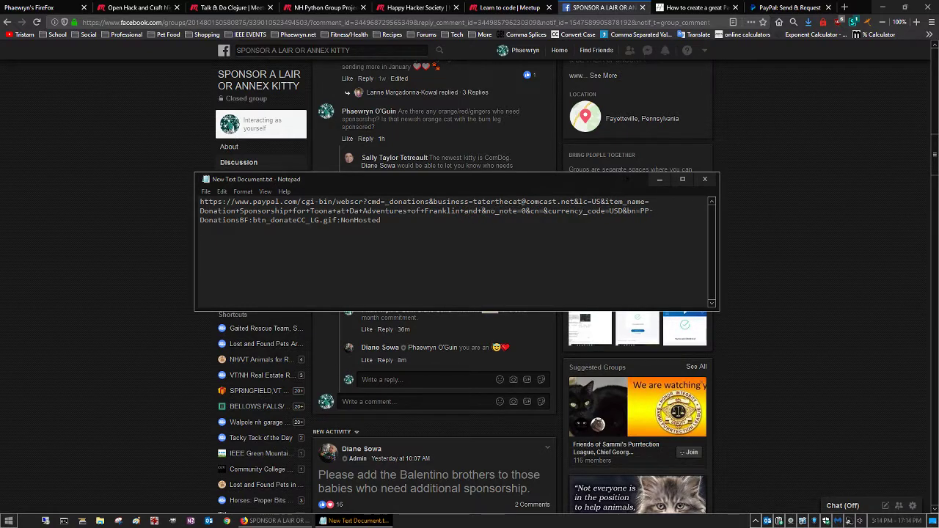
pyautogui.write('Butters')
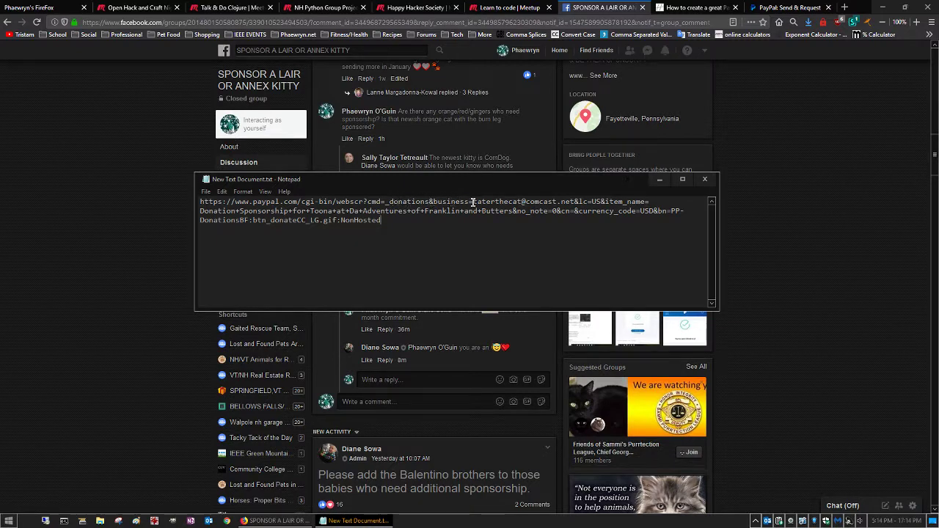
# Check the business e-mail and item name in the finished donate URL
pyautogui.moveTo(473, 201); pyautogui.dragTo(574, 201)
pyautogui.click(641, 201)
pyautogui.moveTo(199, 211); pyautogui.dragTo(512, 210)
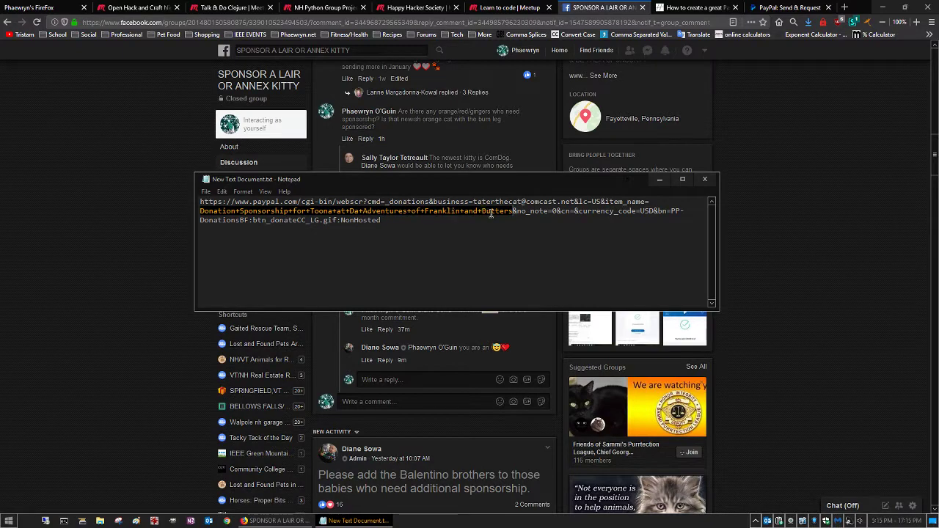
pyautogui.click(545, 223)
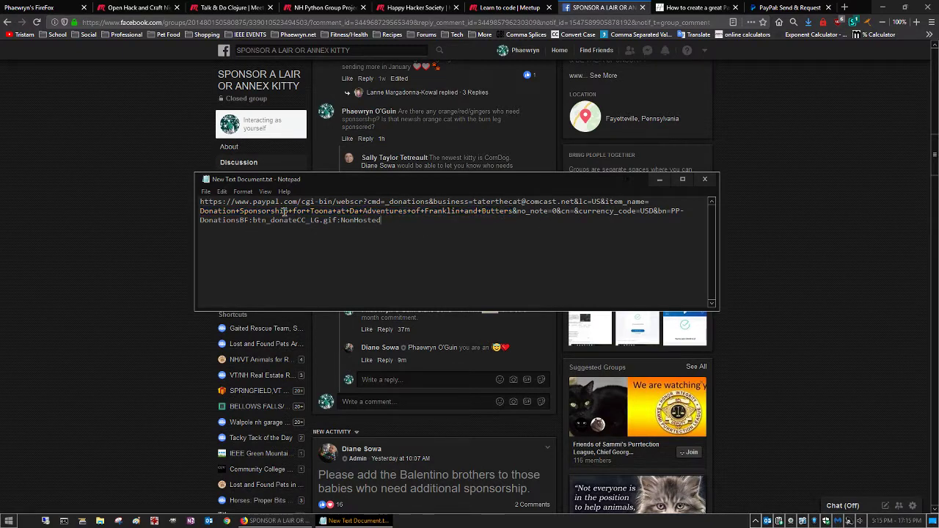
# Copy the entire customised donation URL from Notepad
pyautogui.moveTo(389, 222); pyautogui.dragTo(196, 199)
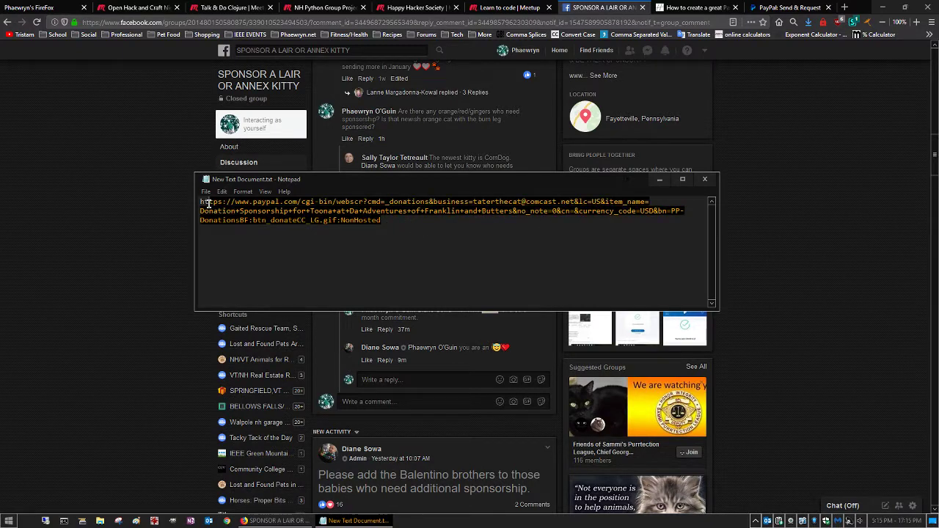
pyautogui.rightClick(298, 211)
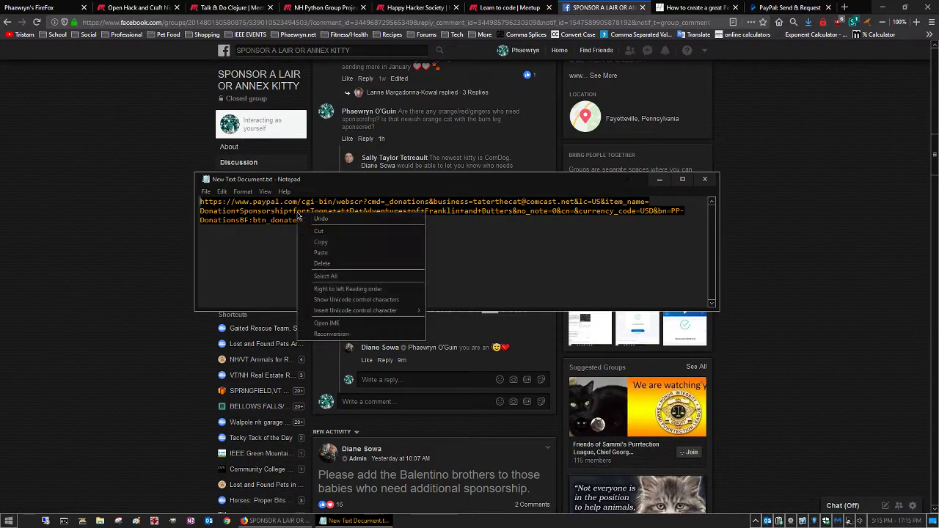
pyautogui.click(320, 245)
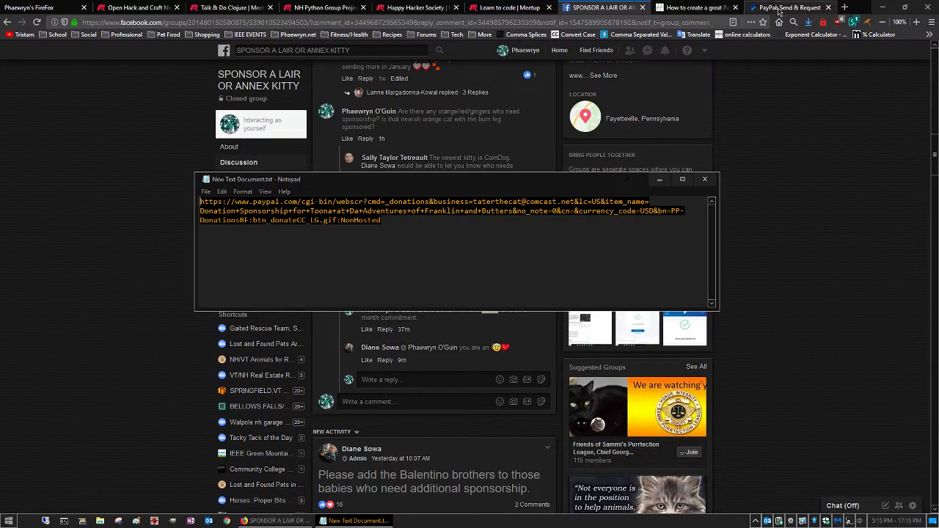
# Load the copied donation URL in a new Firefox tab using Paste & Go
pyautogui.click(779, 9)
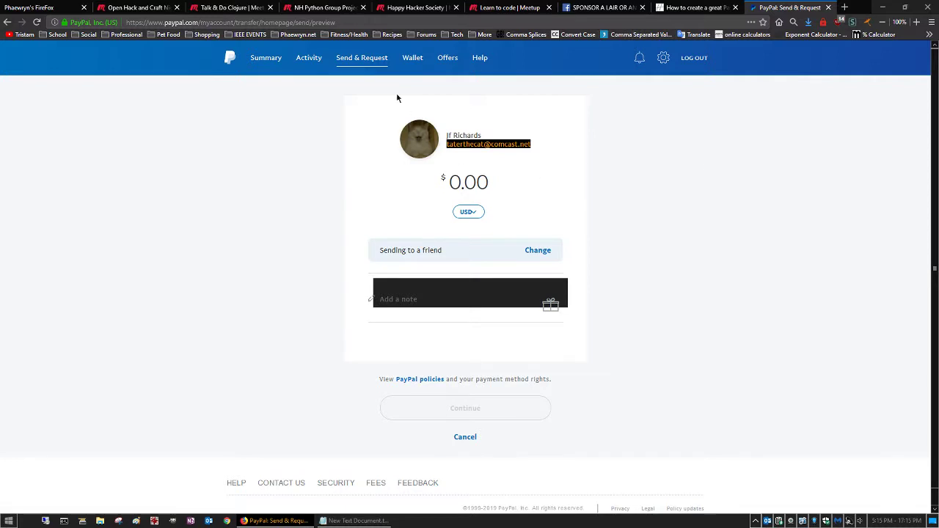
pyautogui.click(845, 8)
pyautogui.rightClick(364, 22)
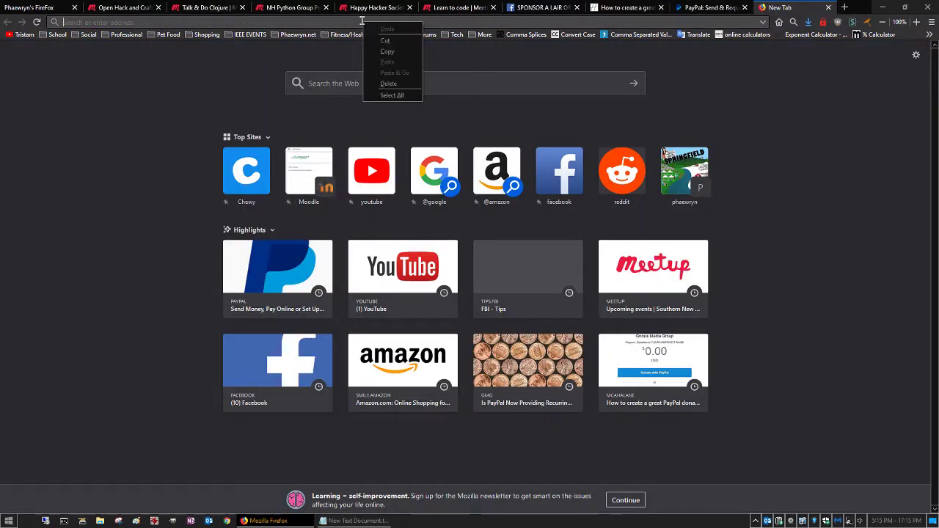
pyautogui.click(394, 74)
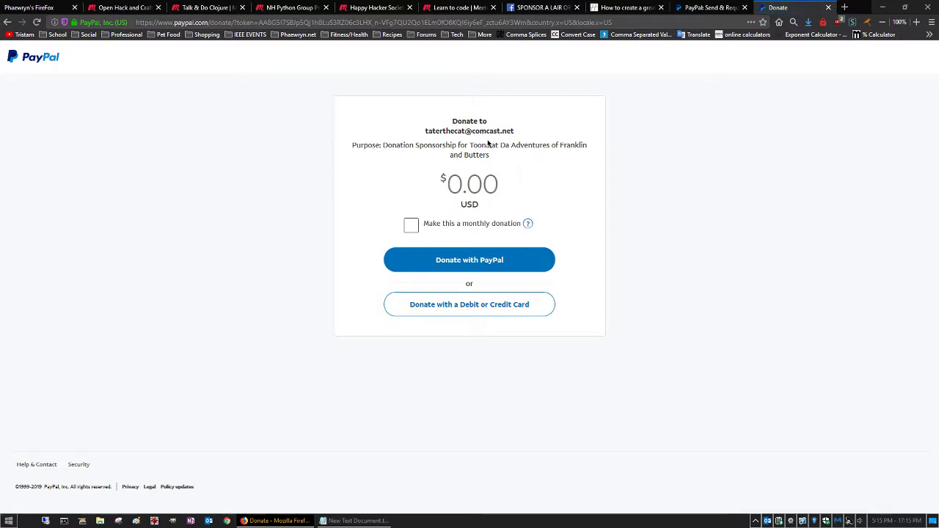
# Enter a 5 dollar amount and tick 'Make this a monthly donation'
pyautogui.write('5')
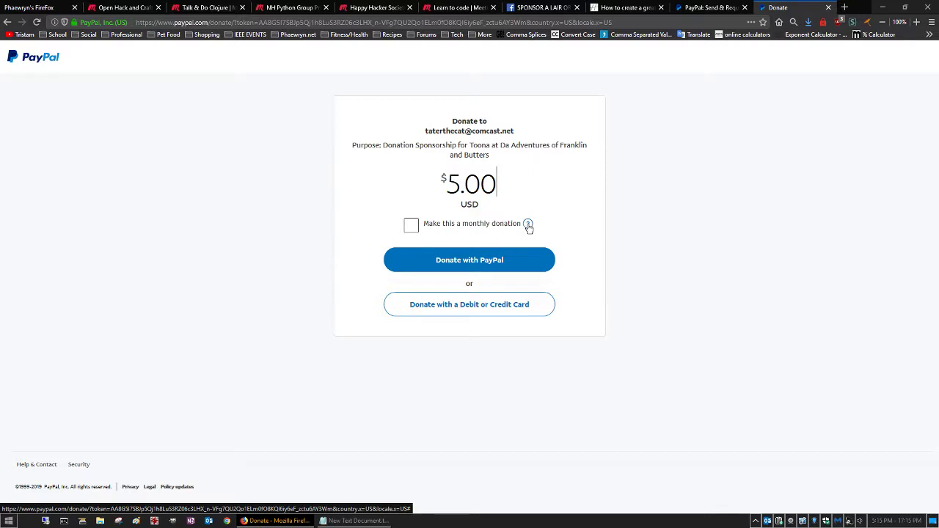
pyautogui.click(529, 224)
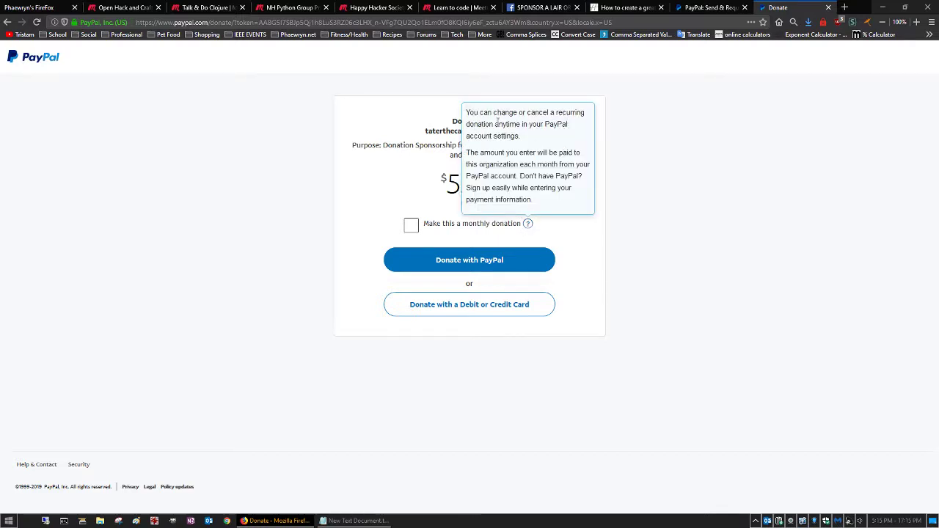
pyautogui.click(412, 228)
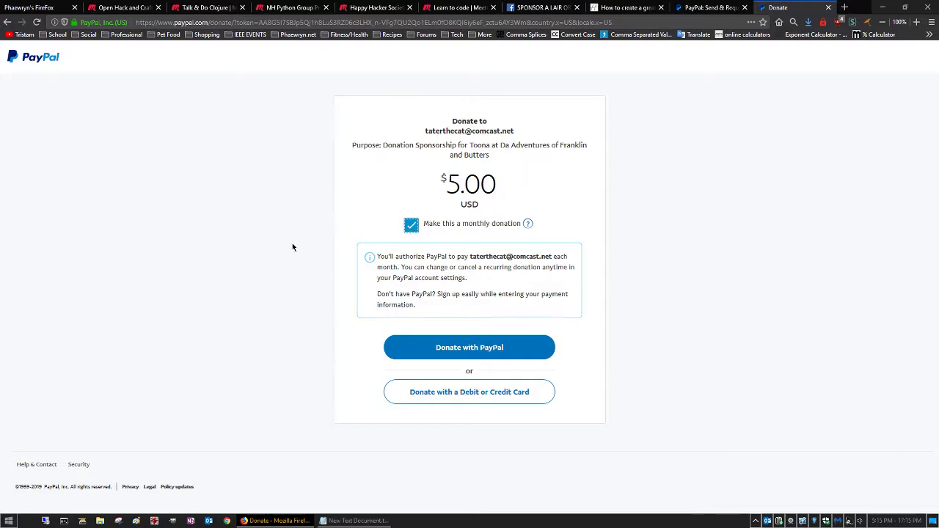